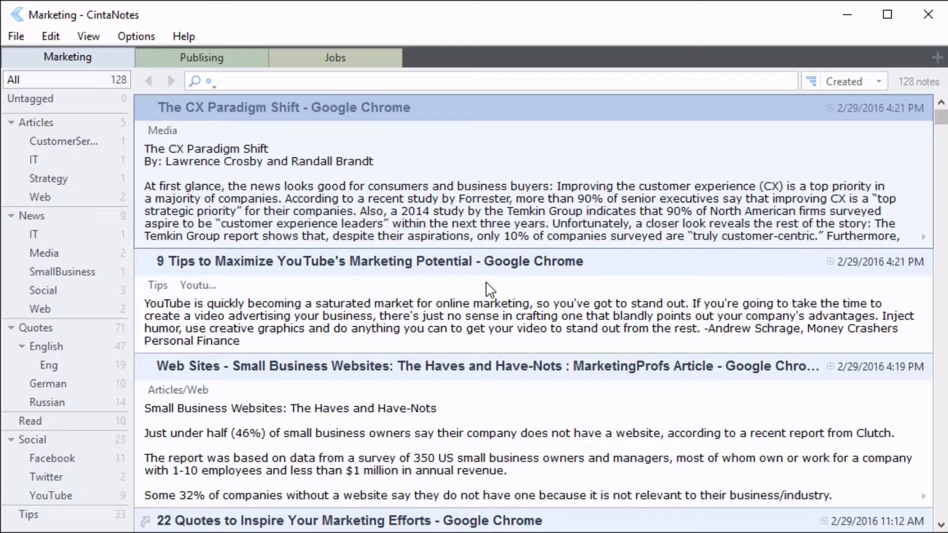
Create a new empty notebook file named Studies
click(16, 36)
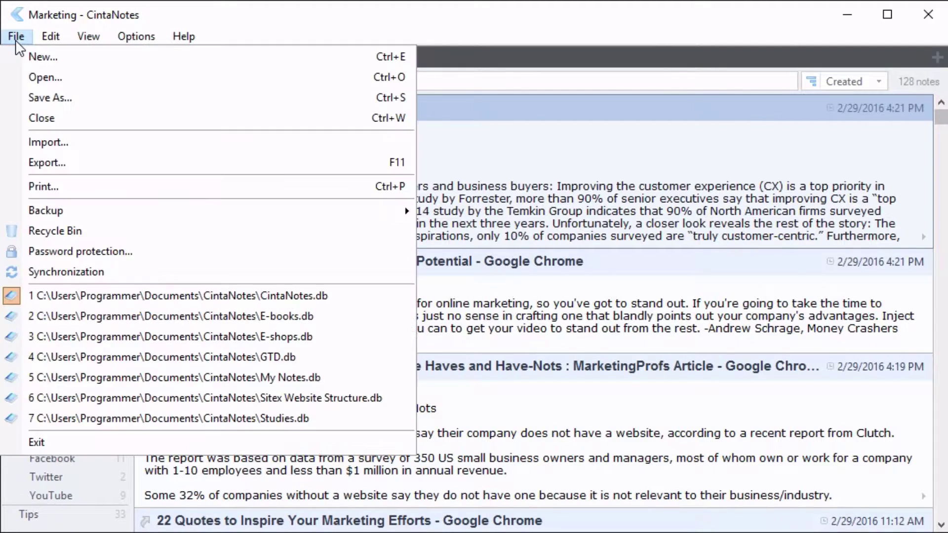
click(37, 54)
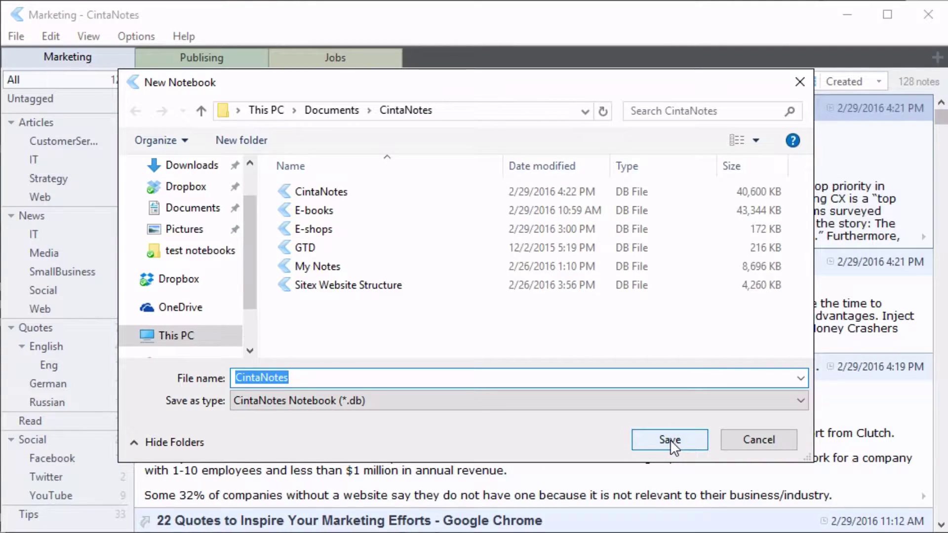
text(Studies)
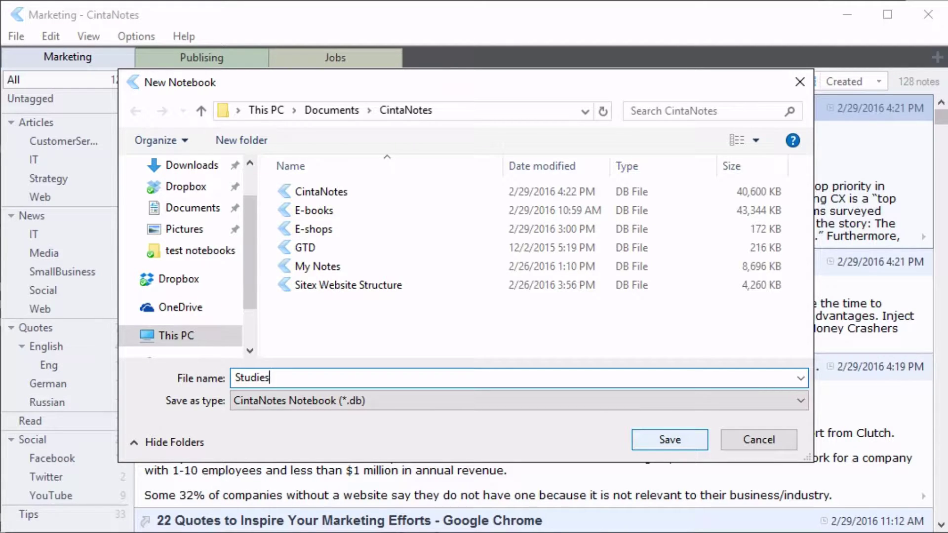
click(670, 440)
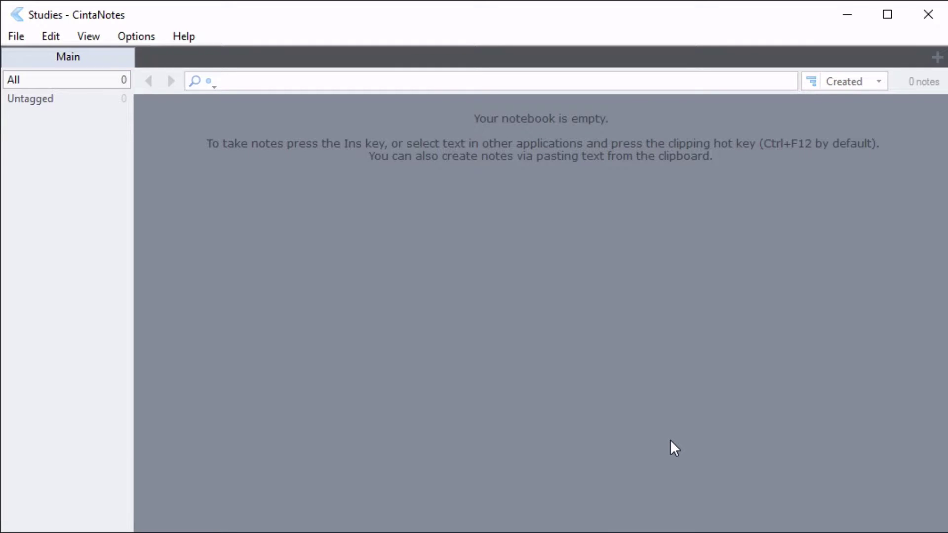
Reopen the My Notes notebook
click(13, 39)
click(36, 76)
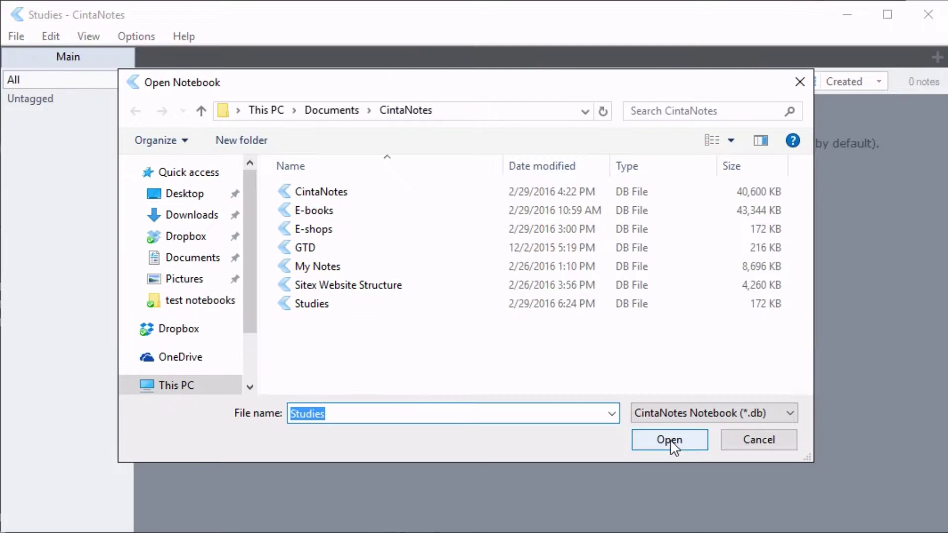
double_click(322, 262)
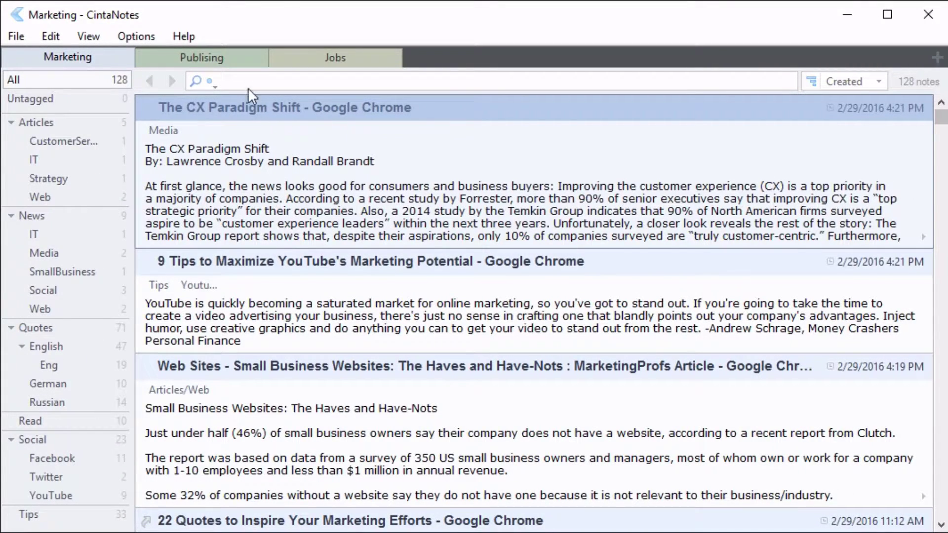
Look through the Publising and Jobs sections, then add a new section named Promotion
click(225, 59)
click(297, 53)
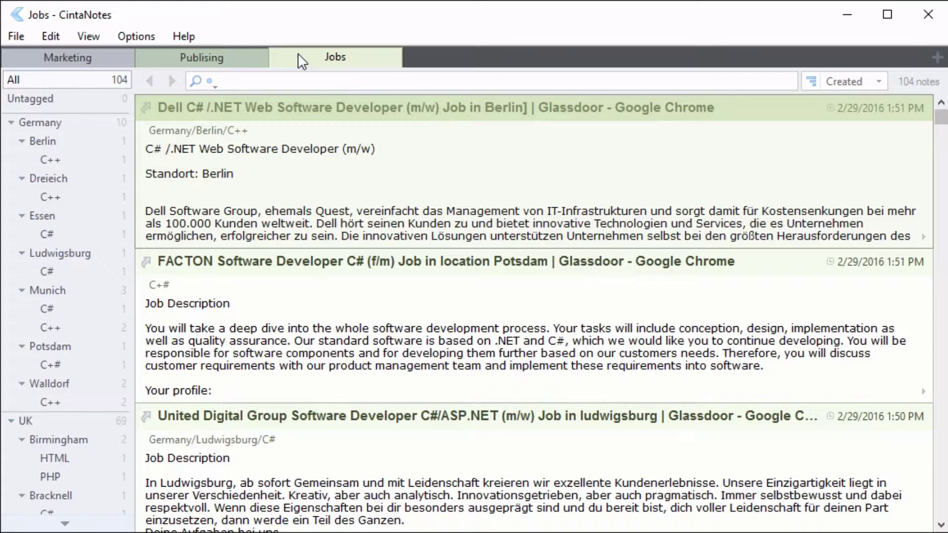
click(937, 57)
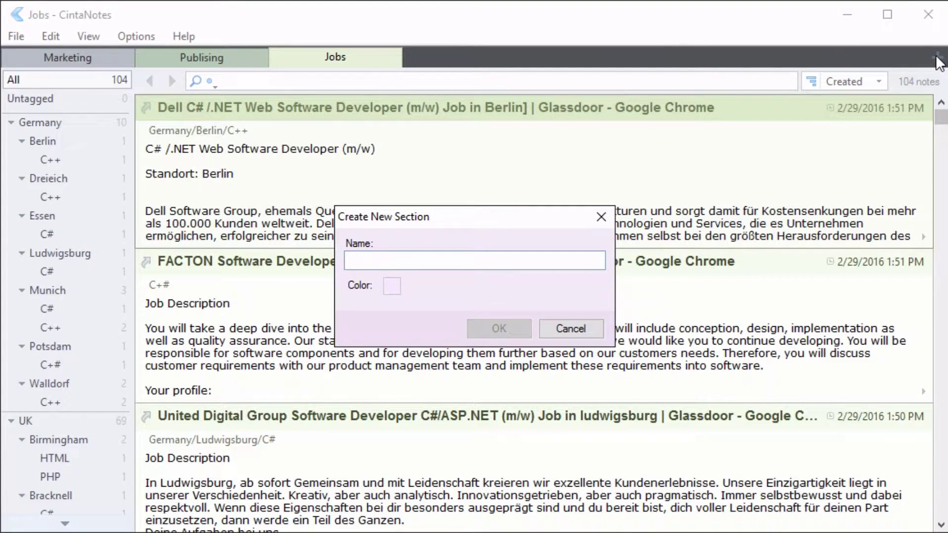
text(Promotion)
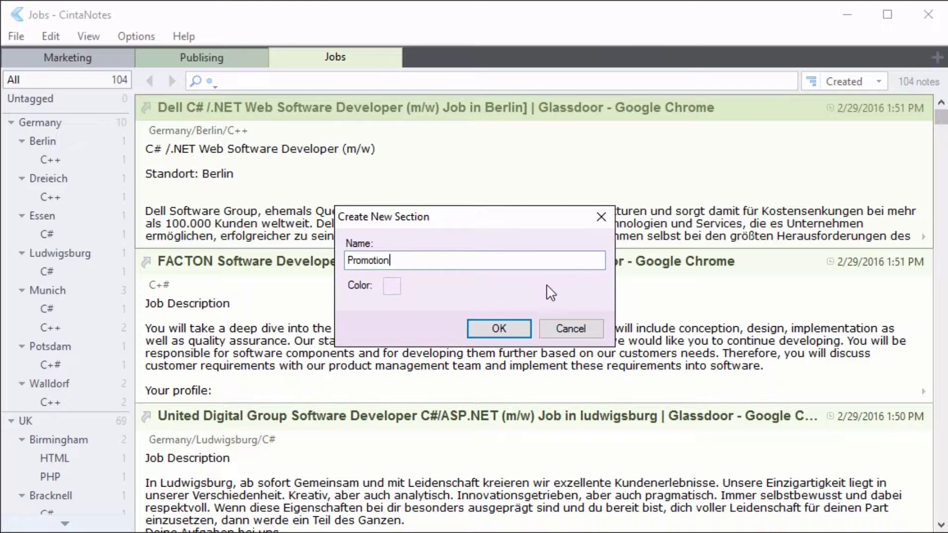
click(499, 327)
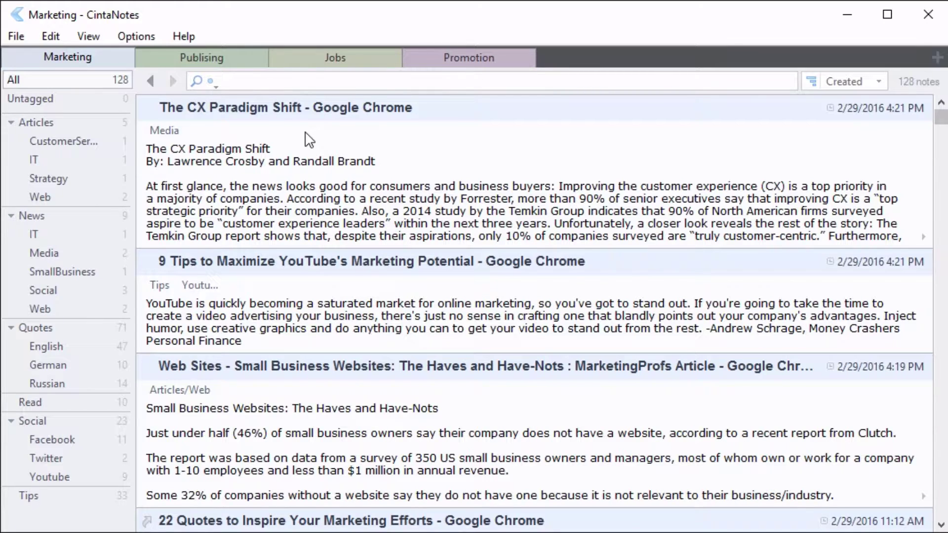
Filter Marketing quotes by English, German, then Russian tags (14 notes), then move to Publising
click(49, 346)
click(44, 364)
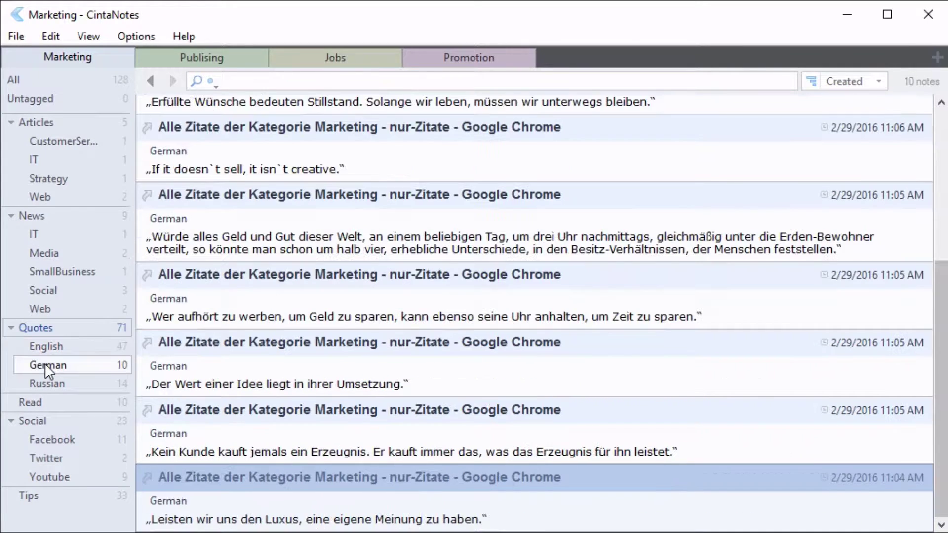
click(46, 384)
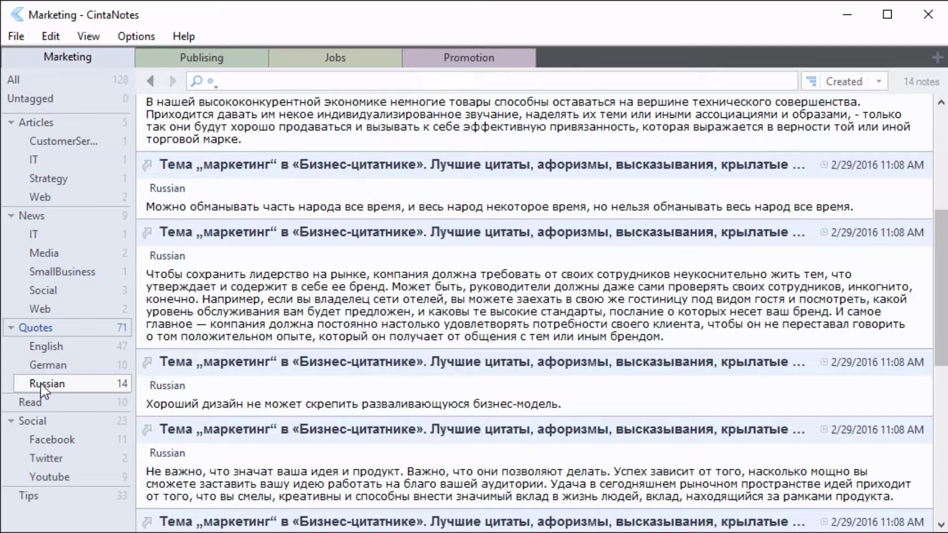
key(ctrl+Tab)
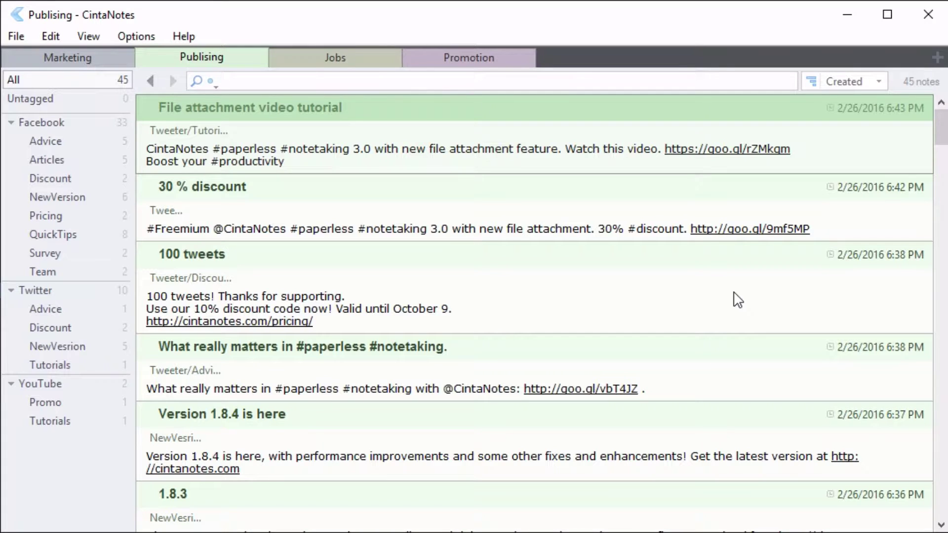
Create the note 'Make New Release Post on FB' tagged ToDo in Publising
key(Insert)
text(Make New Release )
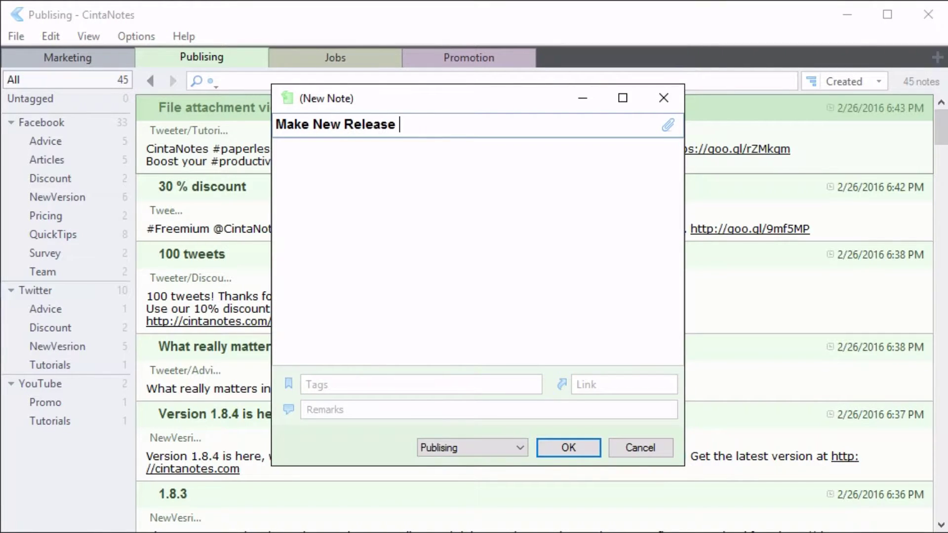
text(Post on FB)
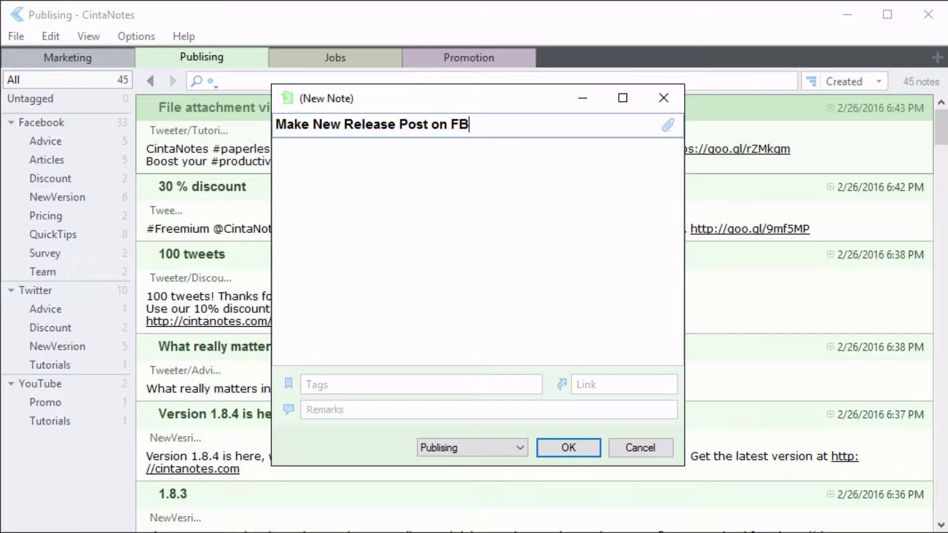
click(403, 383)
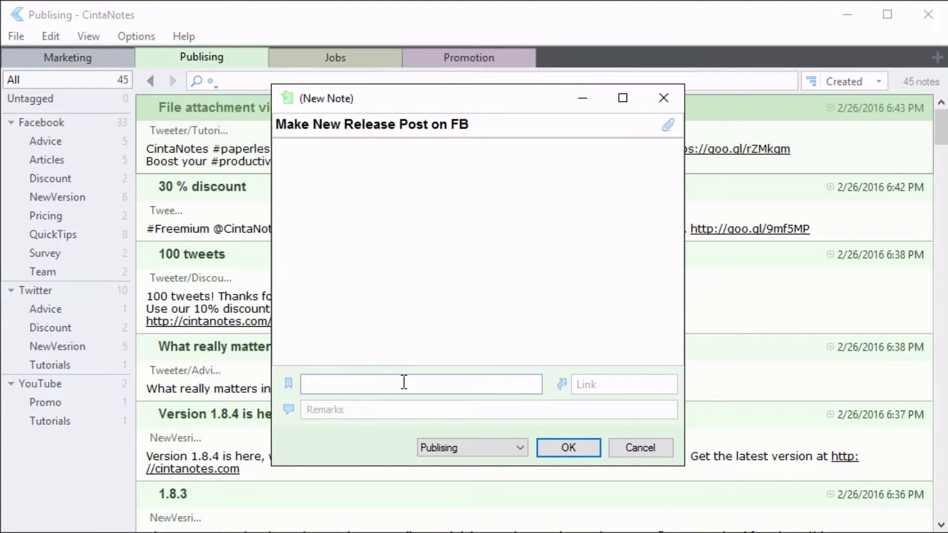
text(ToDo)
click(568, 448)
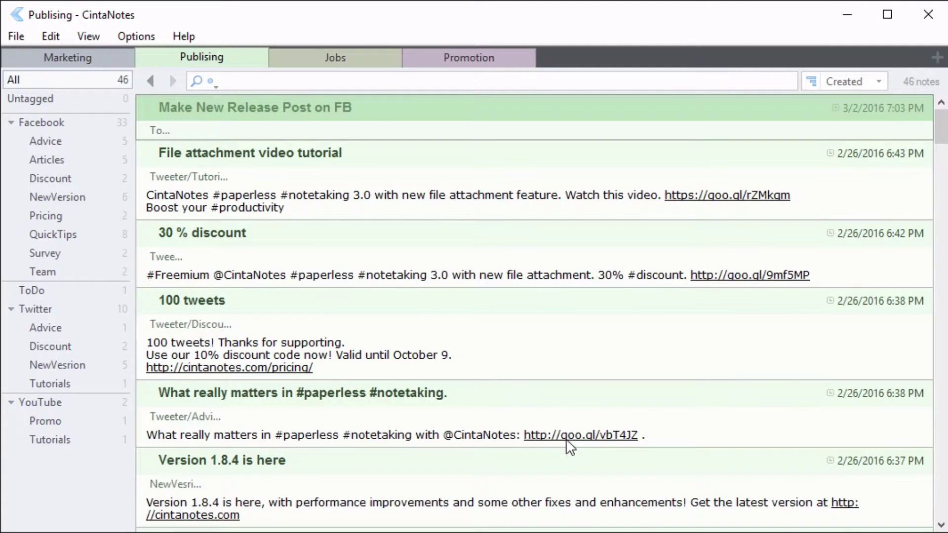
Filter by ToDo and add the tag Ideas to the 'Make New Release Post on FB' note
click(58, 295)
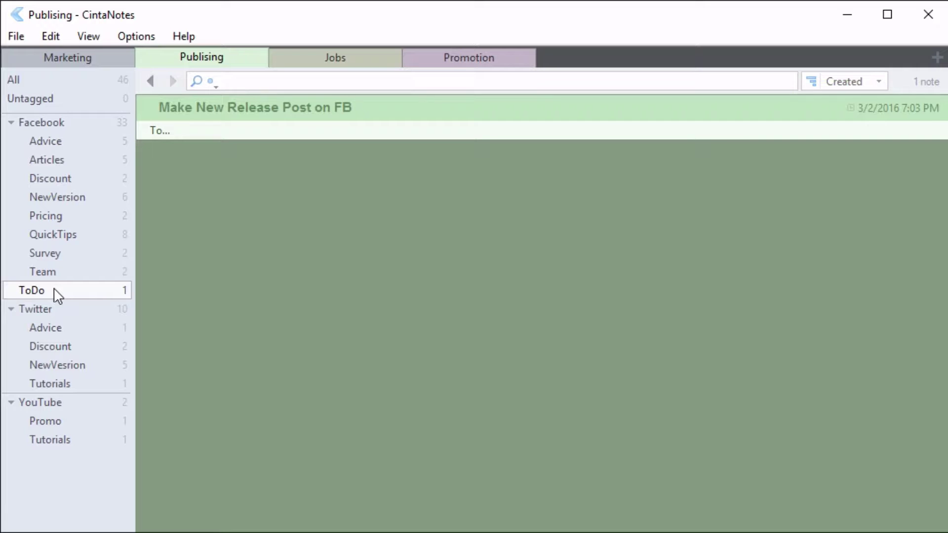
double_click(439, 123)
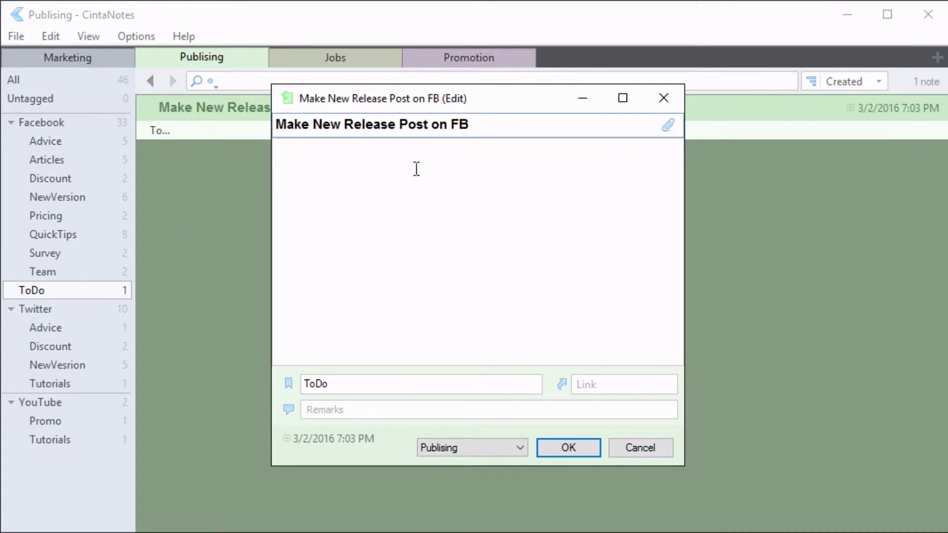
click(345, 383)
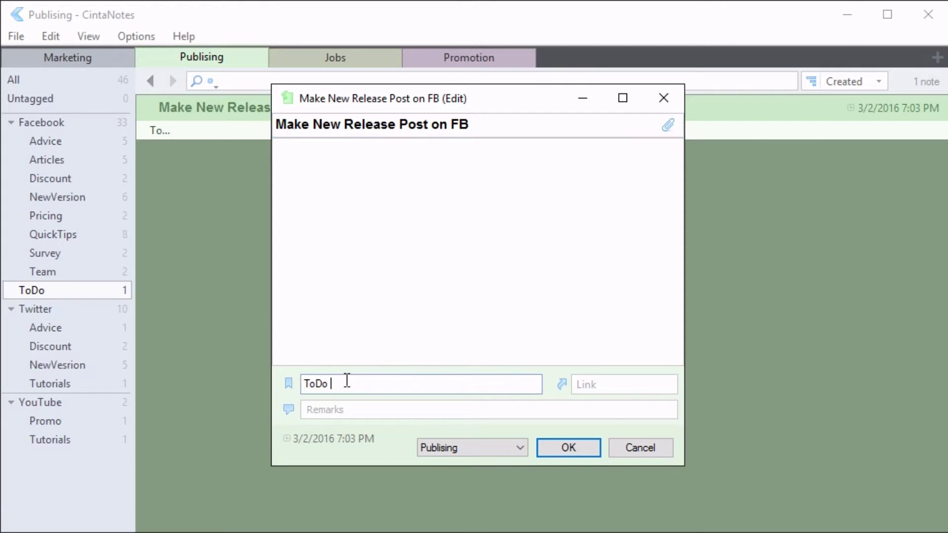
text(Ideas)
click(570, 442)
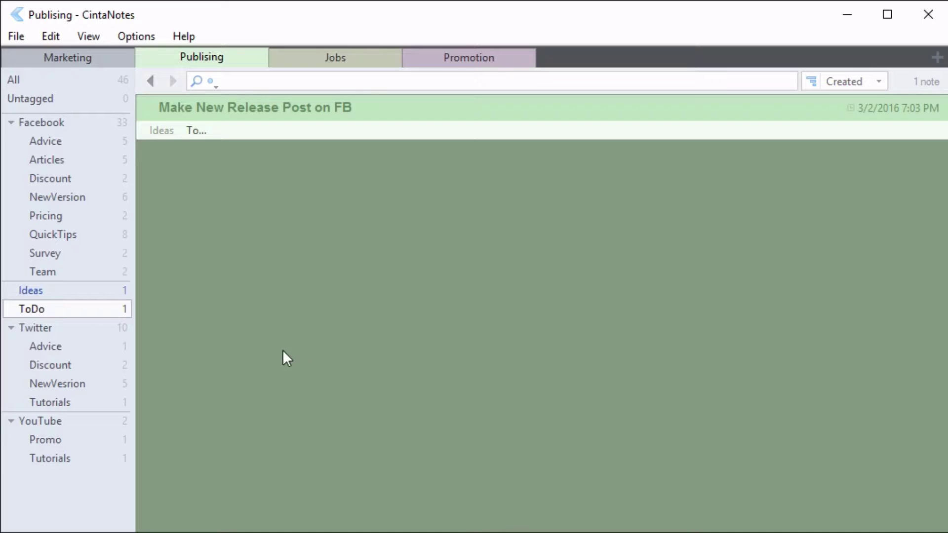
Rename the Ideas tag to Planned
click(56, 289)
right_click(56, 289)
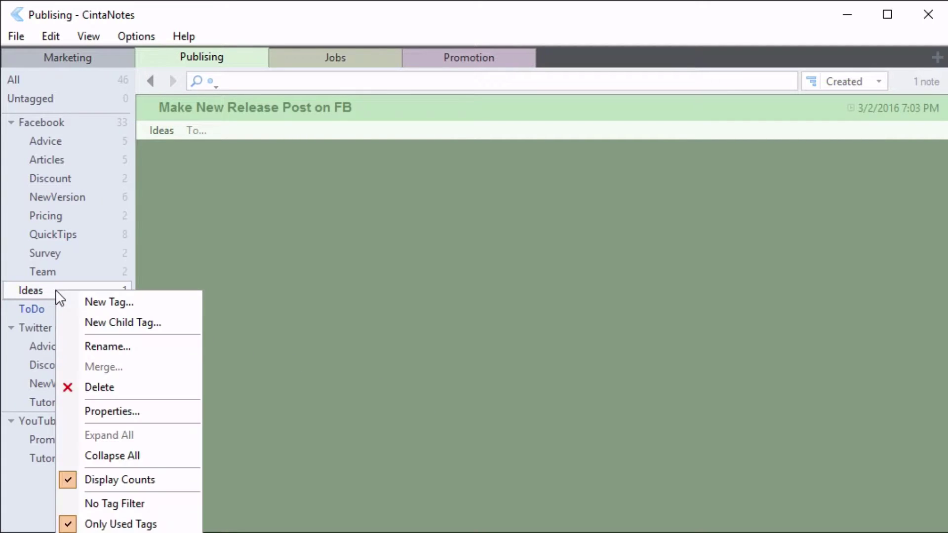
click(101, 341)
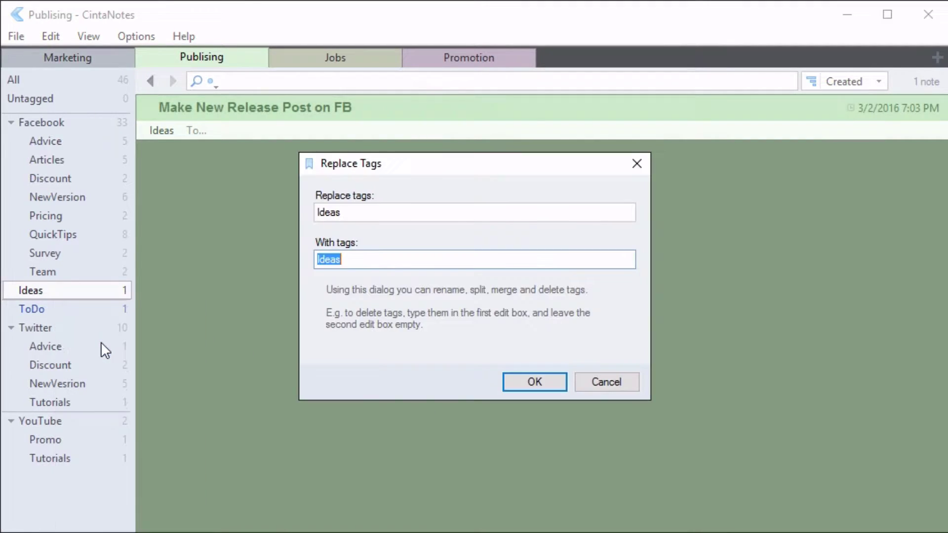
text(Planned)
click(520, 382)
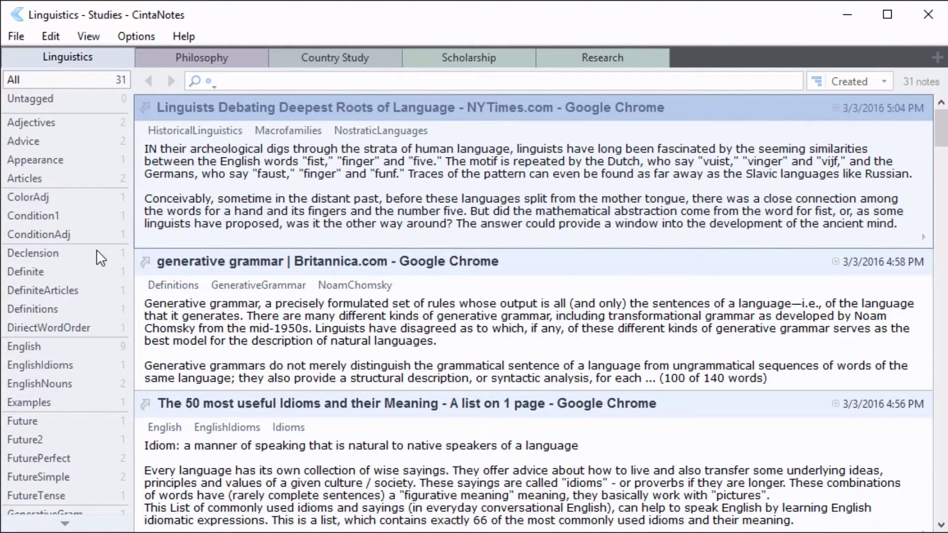
Scroll down through the Linguistics tag list
scroll(96, 250, down, 6)
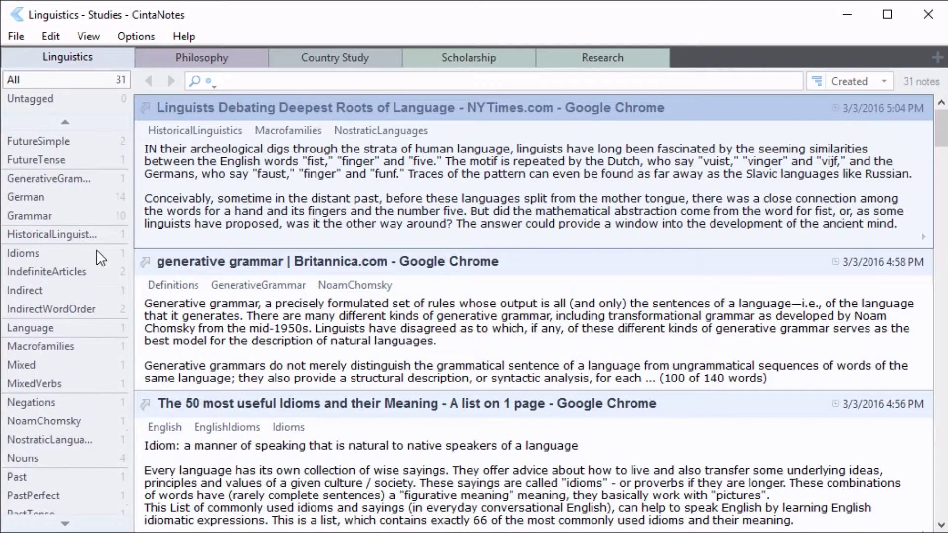
scroll(97, 249, down, 3)
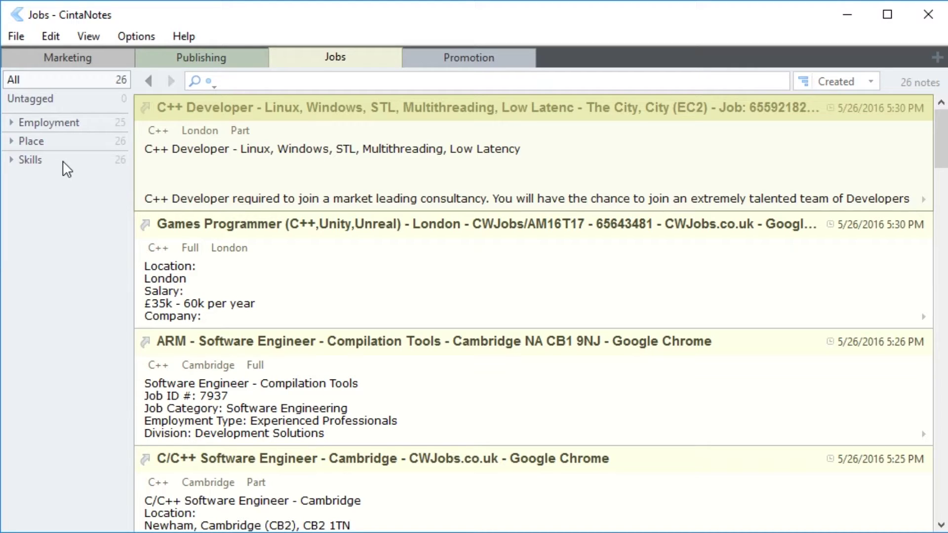
Expand the Employment, Place and Skills tag groups and filter by Cambridge, then London plus Liverpool
click(11, 122)
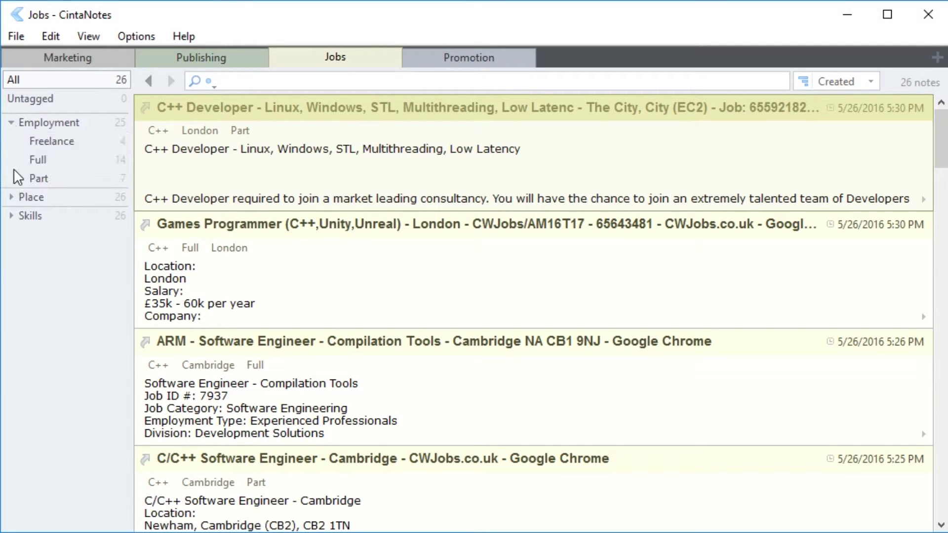
click(11, 198)
click(11, 365)
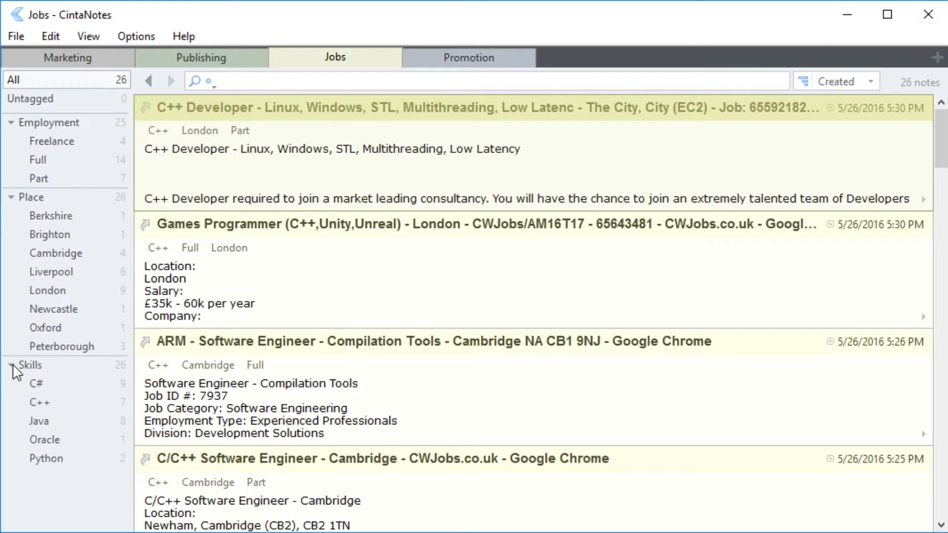
click(74, 254)
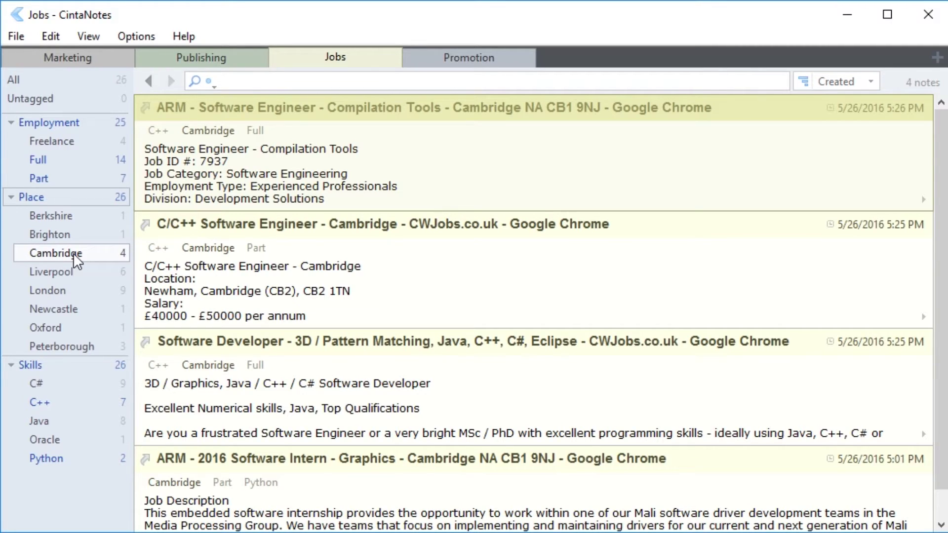
click(58, 294)
ctrl+click(63, 276)
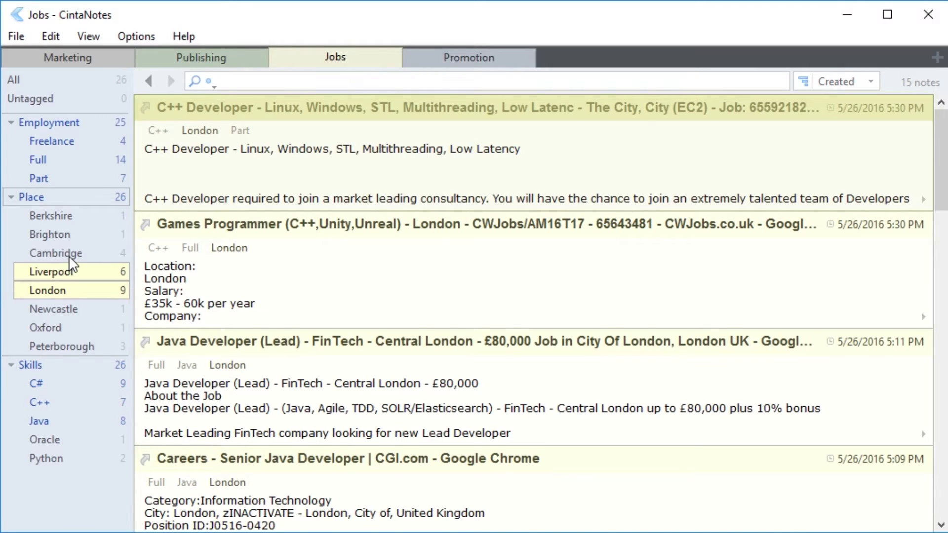
Narrow Cambridge notes to C++, then filter London combined with Full, leaving 2 notes
click(69, 256)
click(51, 404)
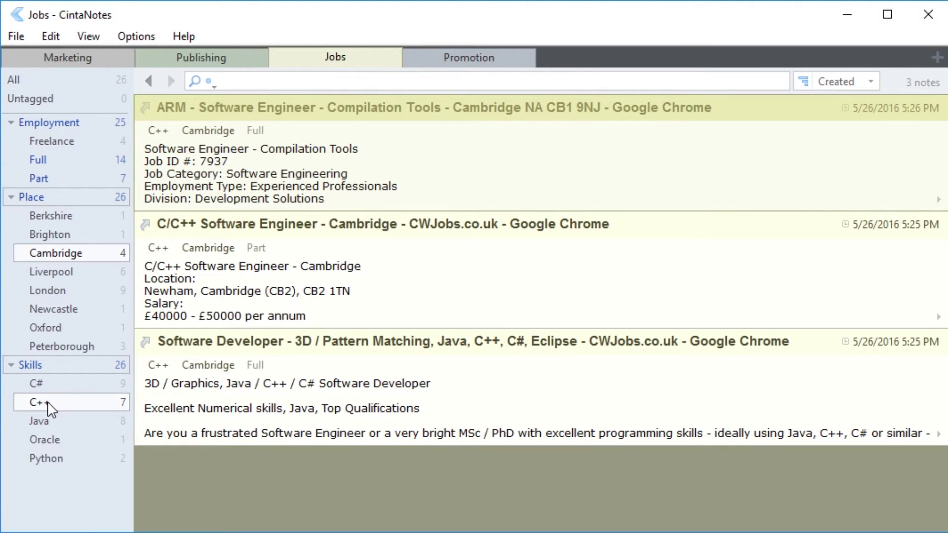
click(54, 289)
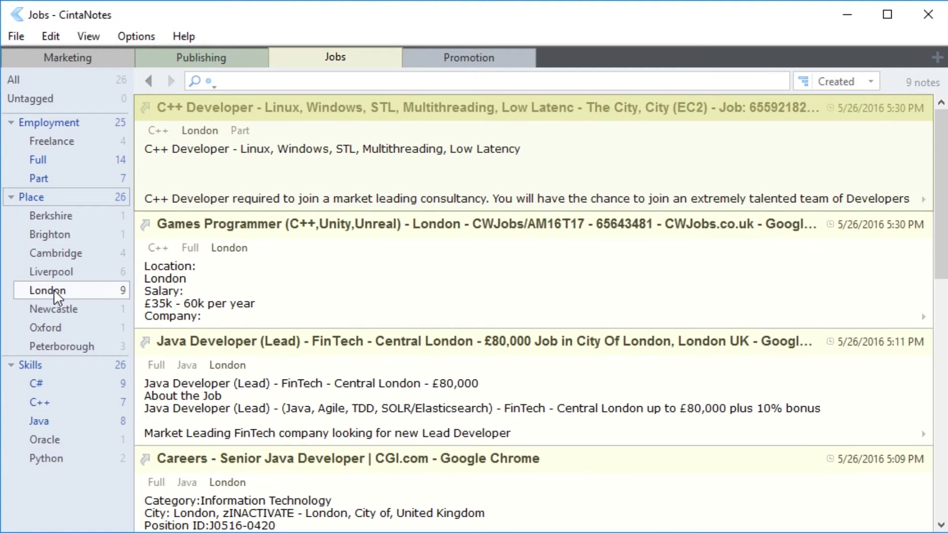
click(42, 162)
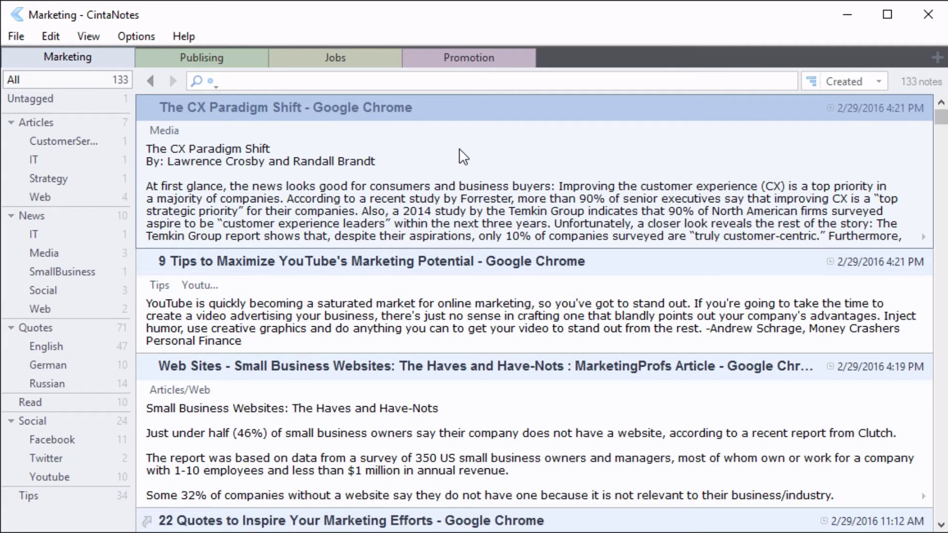
Search Marketing for Books, then search Publising note titles only for Mockups
text(Books)
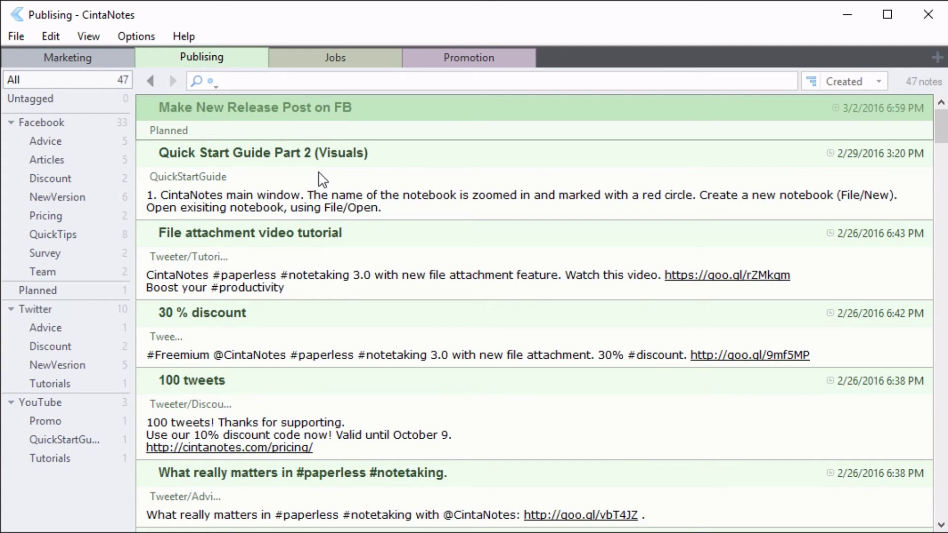
click(196, 80)
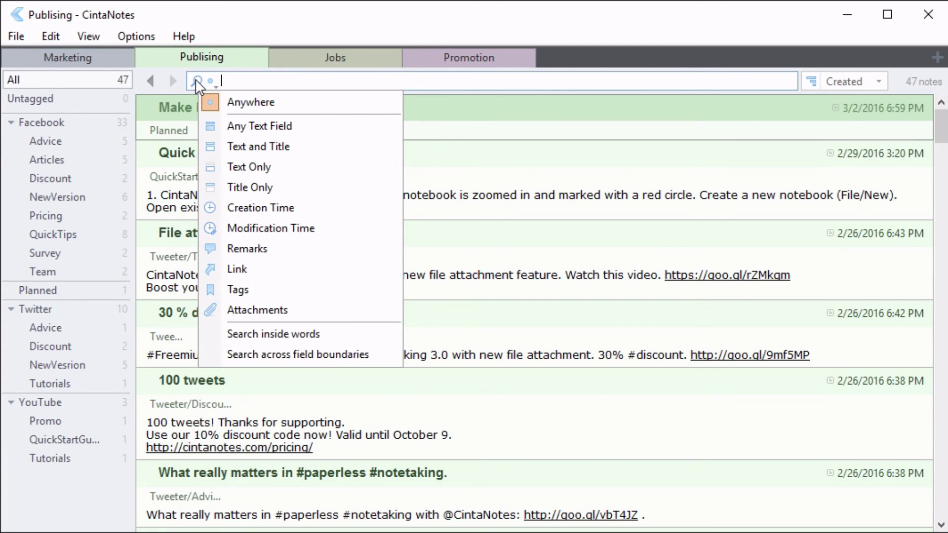
click(251, 187)
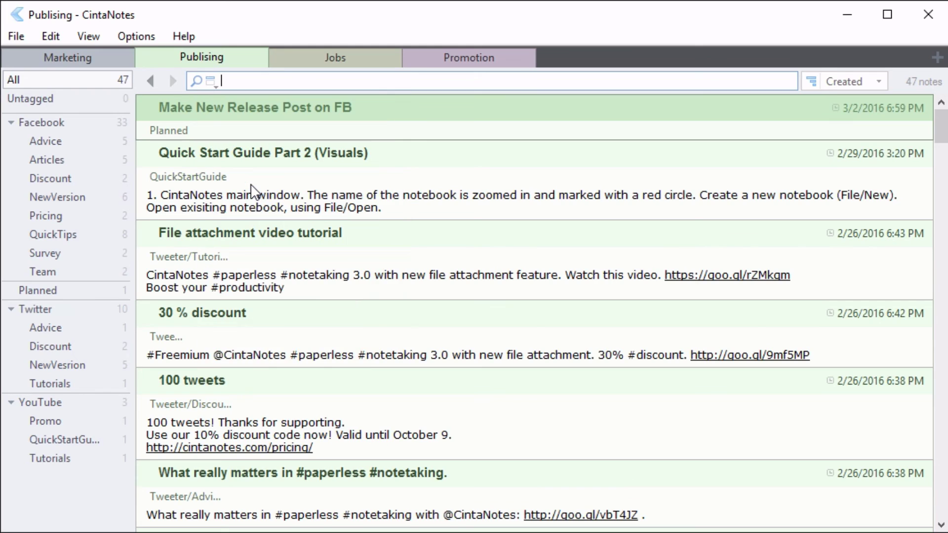
text(Mockups)
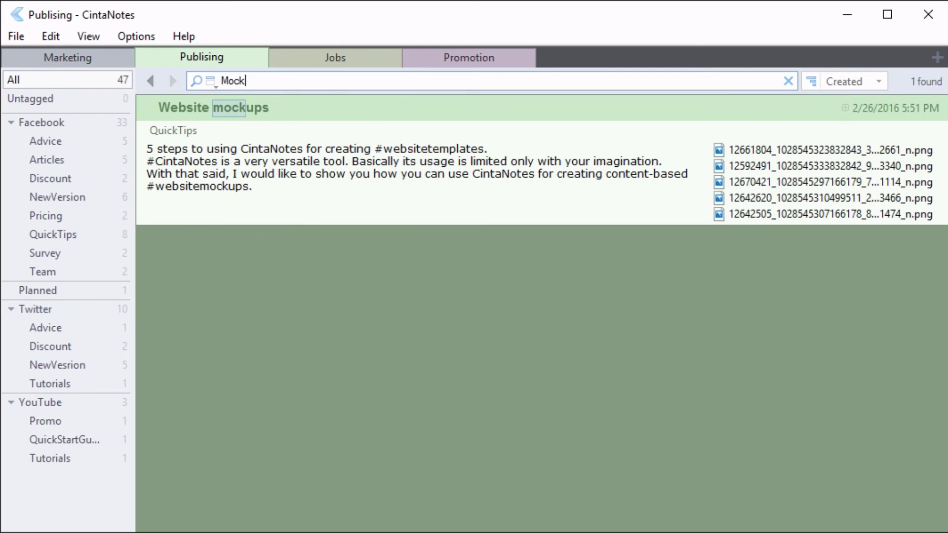